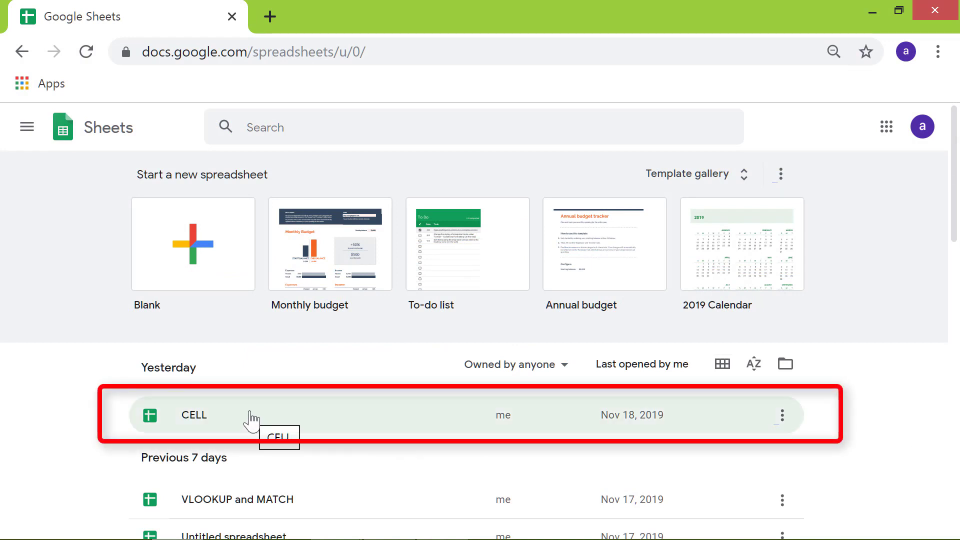
- Open the CELL spreadsheet from the recent spreadsheets list
left_click(251, 416)
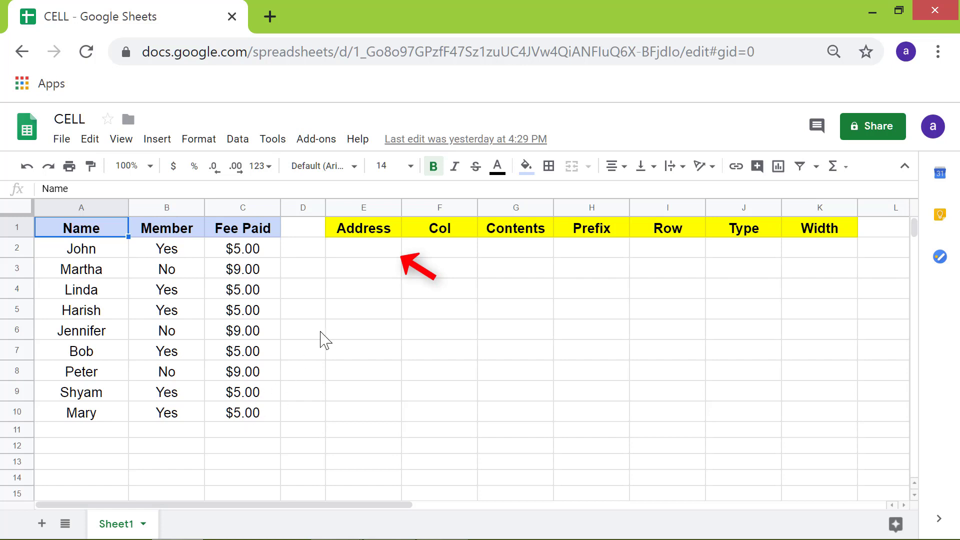
- Enter =CELL(E1,A2) in E2 so it returns A2's address, $A$2
left_click(361, 251)
type("=")
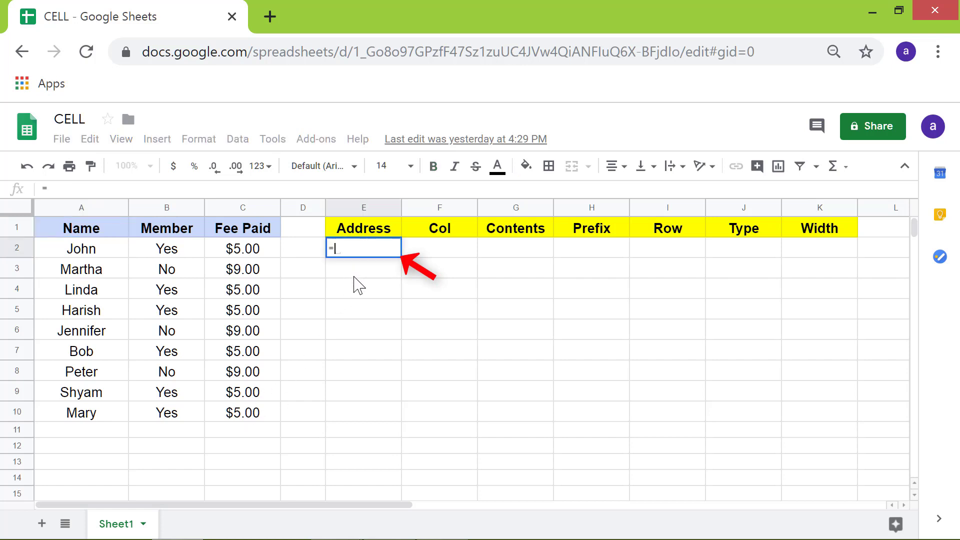
type("cel")
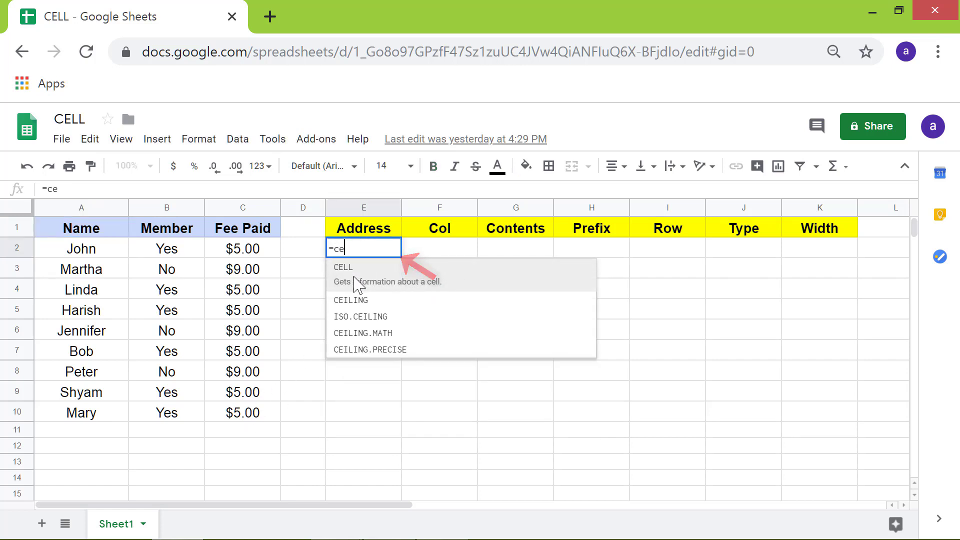
left_click(358, 282)
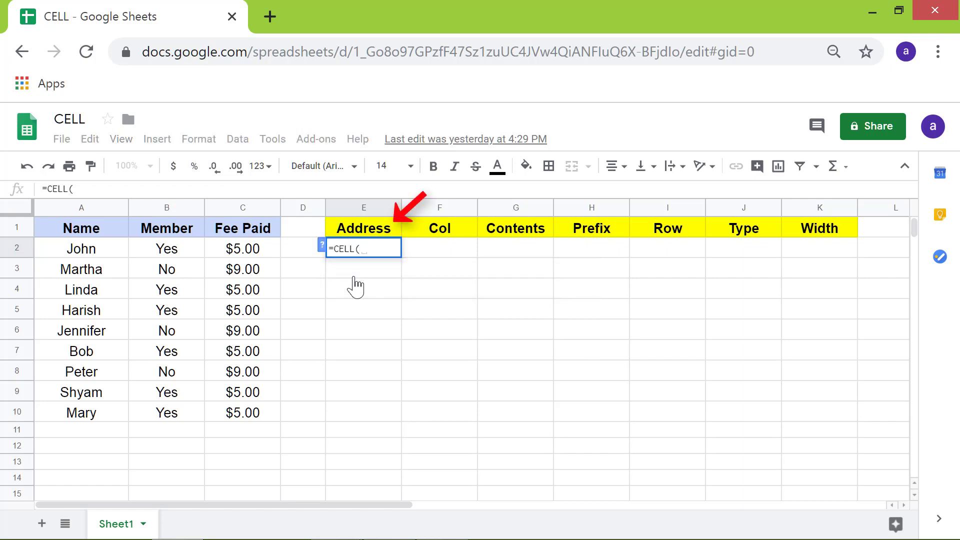
left_click(370, 233)
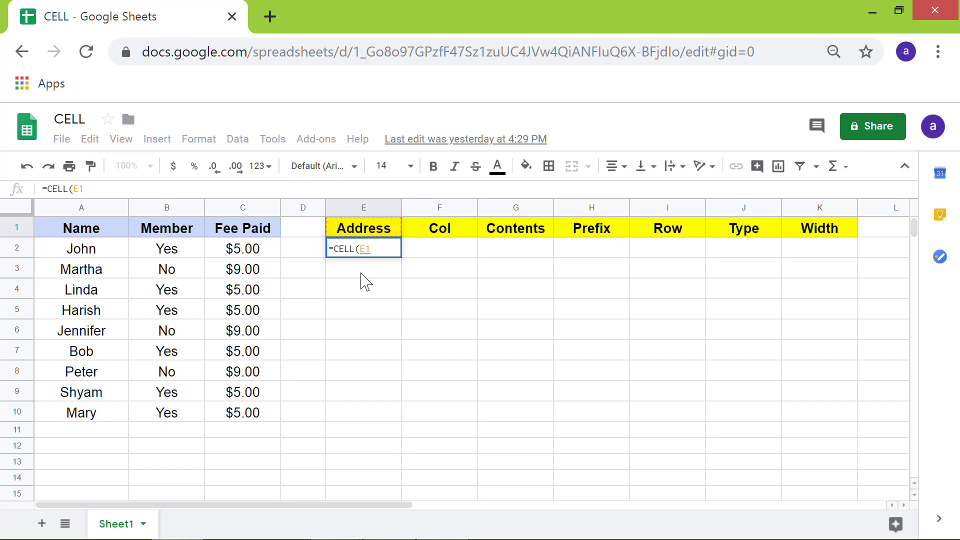
type(",")
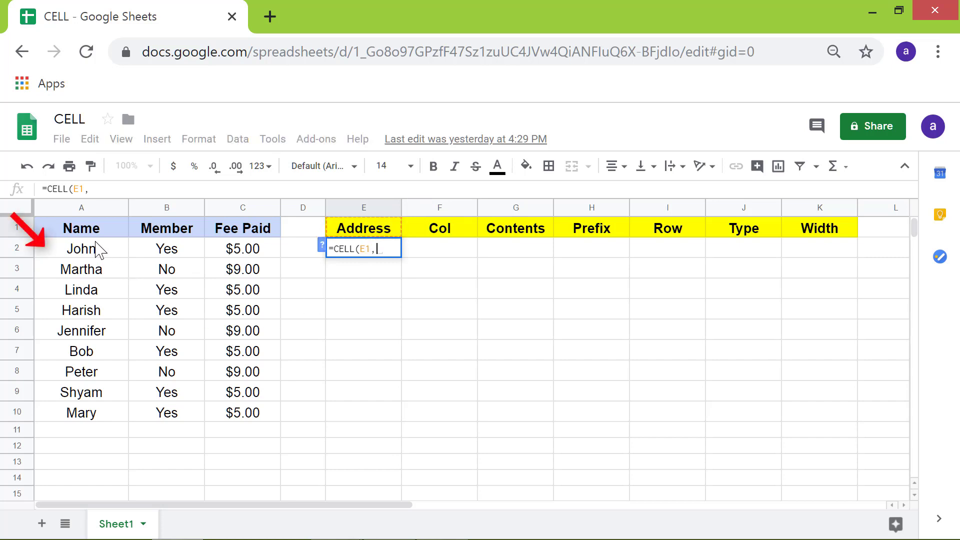
left_click(99, 248)
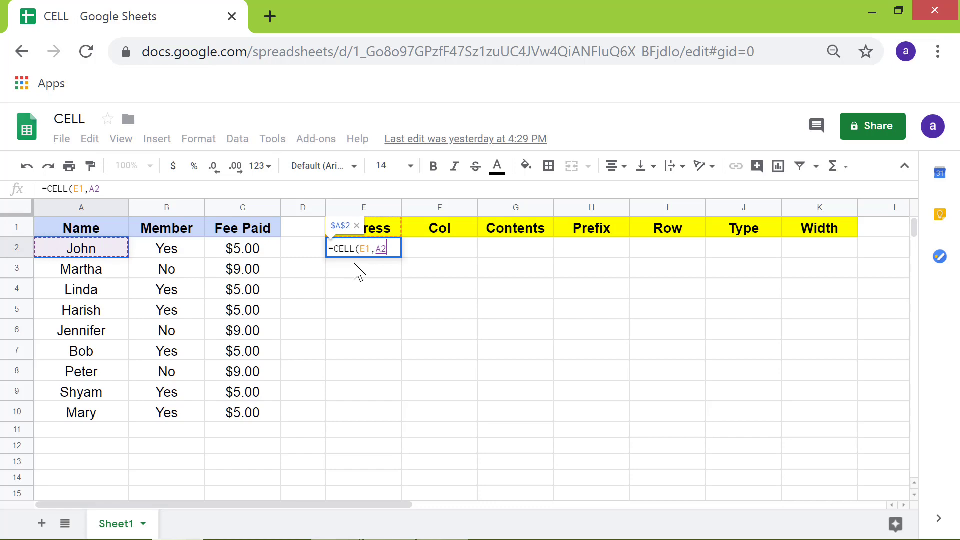
key("Return")
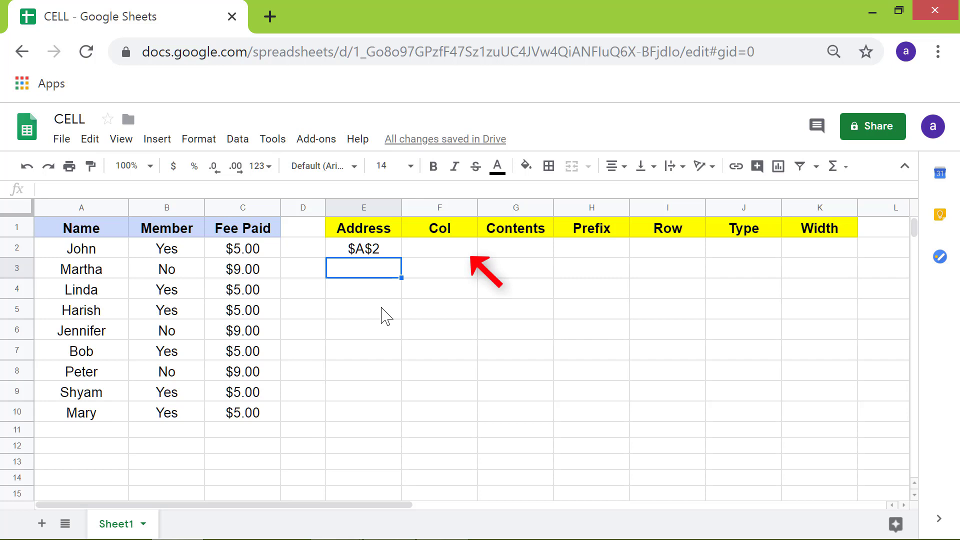
- Fill E2's formula into F2, which becomes =CELL(F1,B2) and returns 2
left_click(377, 252)
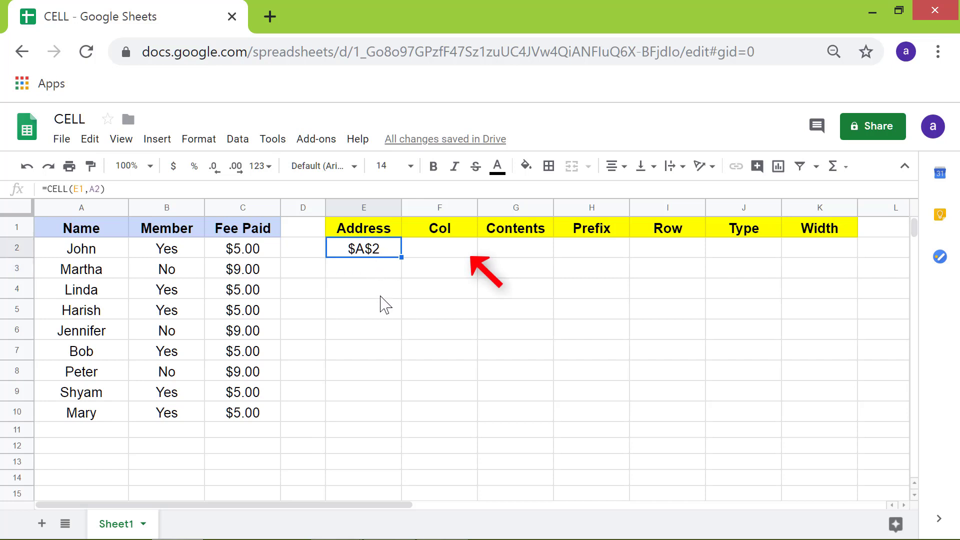
left_click_drag(401, 257, 463, 262)
left_click(454, 275)
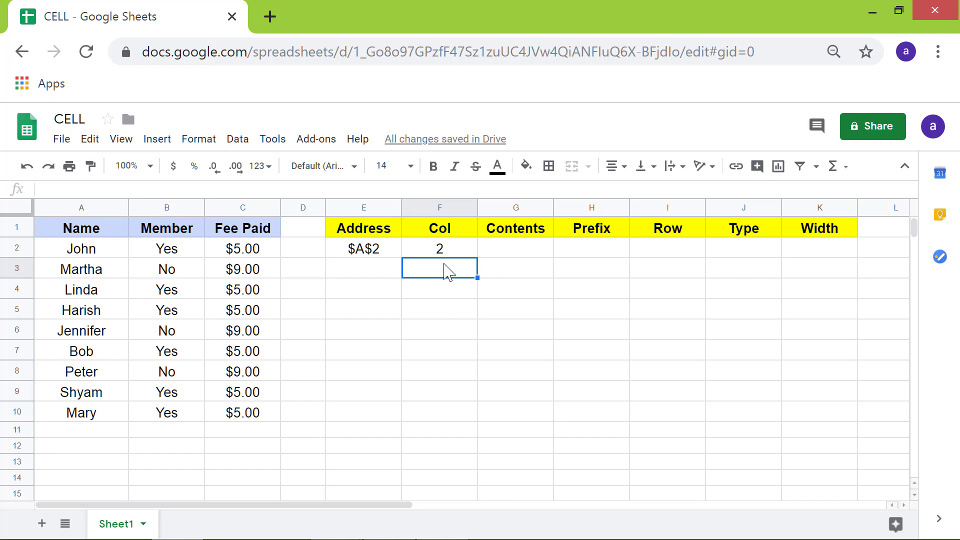
left_click(442, 253)
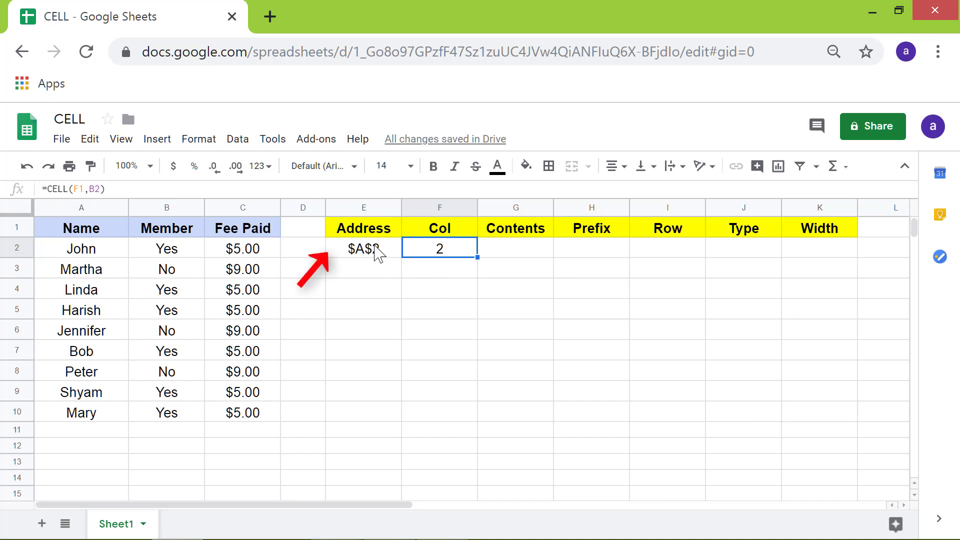
- Make E2's cell reference absolute, changing A2 to $A$2 with F4
left_click(378, 252)
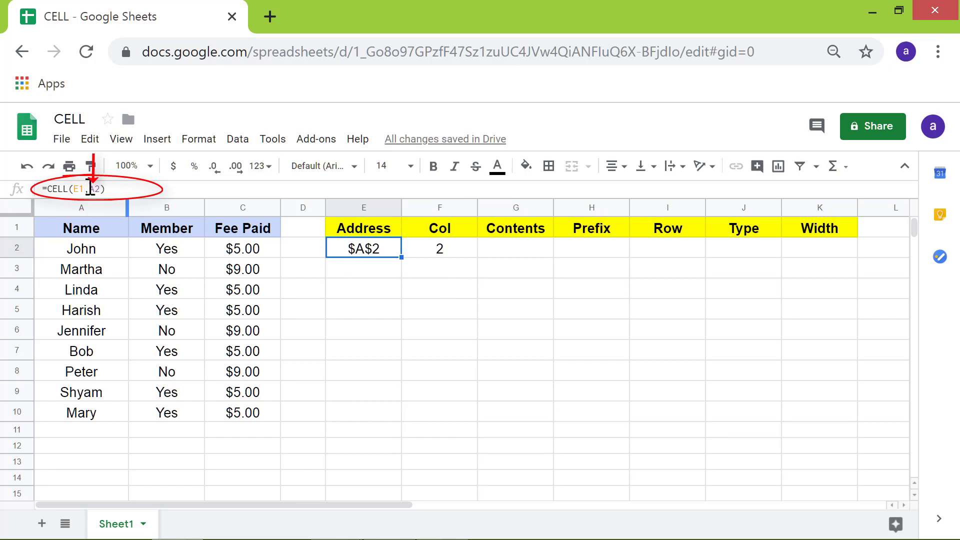
left_click(88, 189)
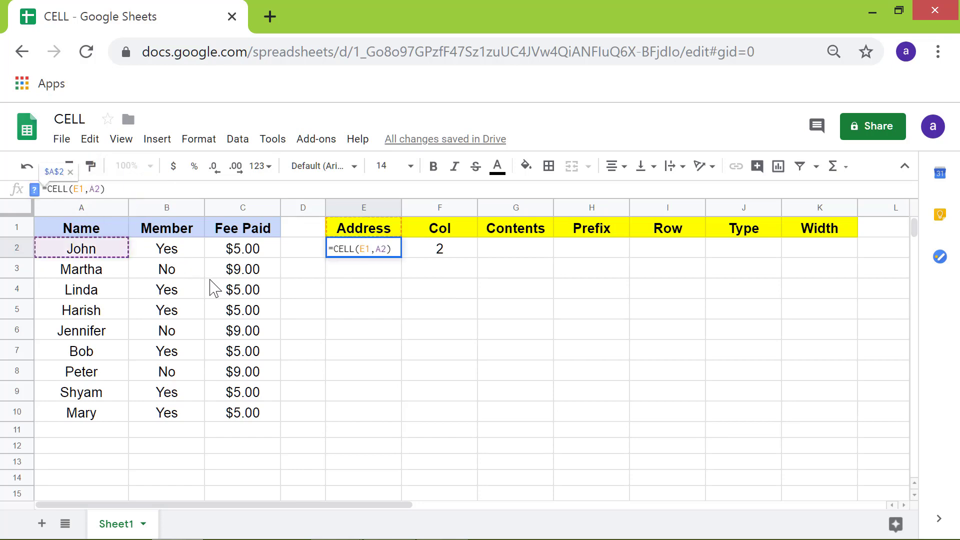
key("F4")
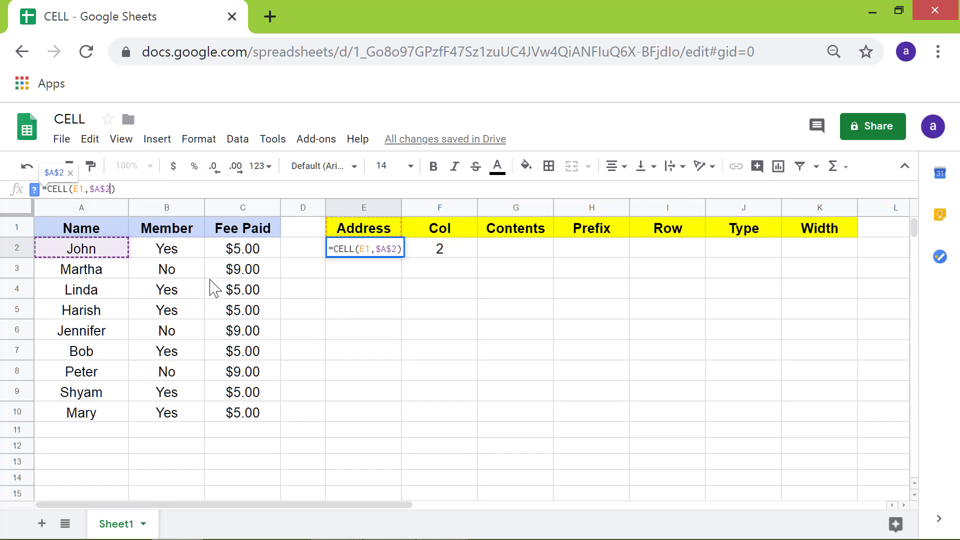
key("Return")
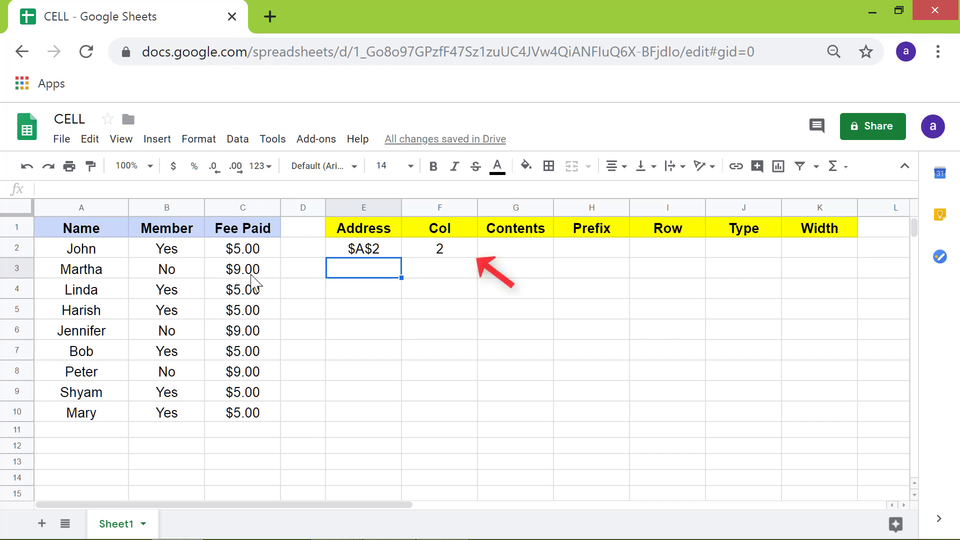
- Copy the corrected formula into F2 and G2, returning 1 and John
left_click(350, 248)
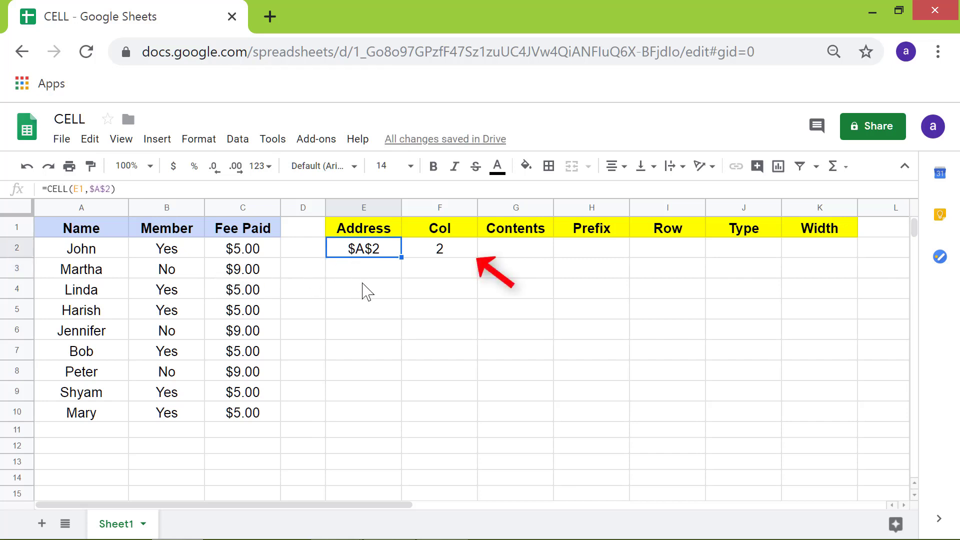
left_click_drag(402, 257, 453, 257)
left_click(455, 290)
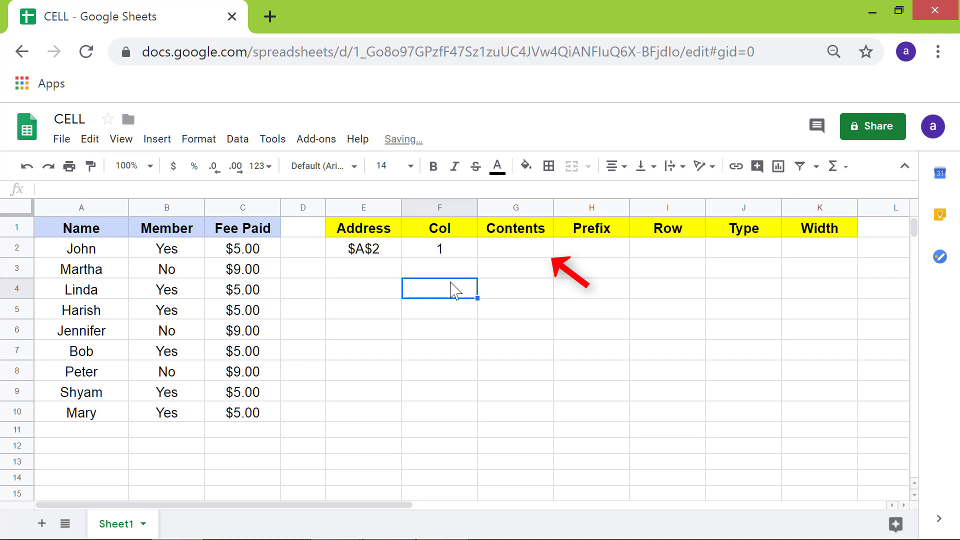
key("Up")
key("Up")
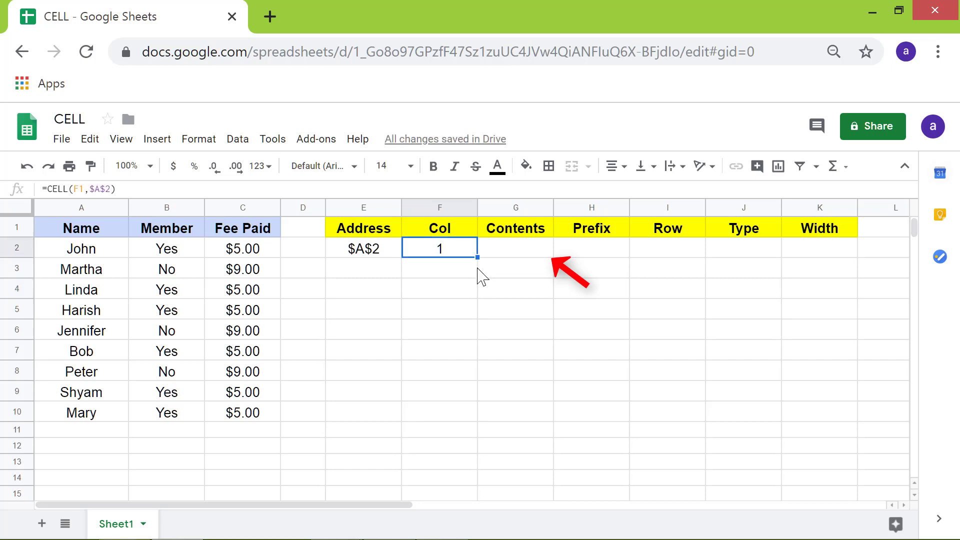
left_click_drag(477, 256, 531, 260)
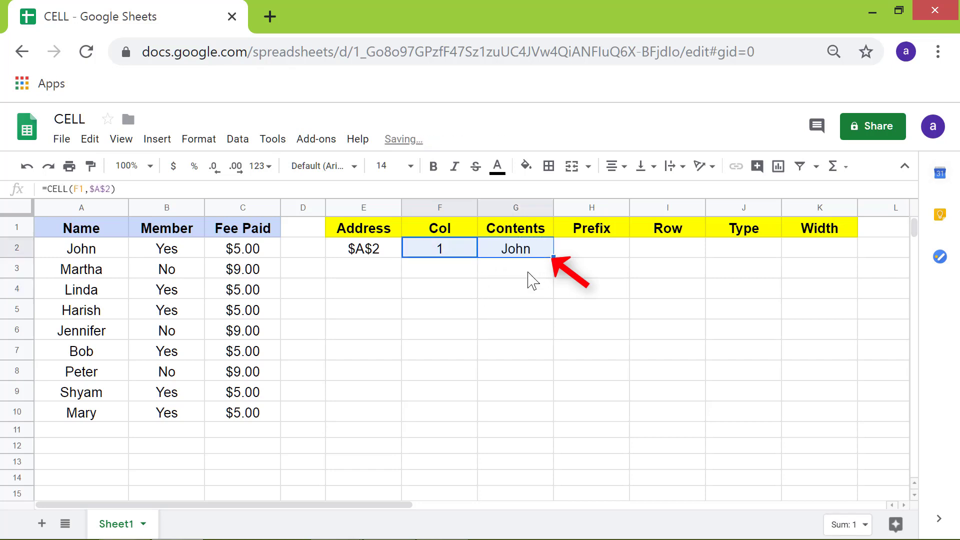
left_click(523, 276)
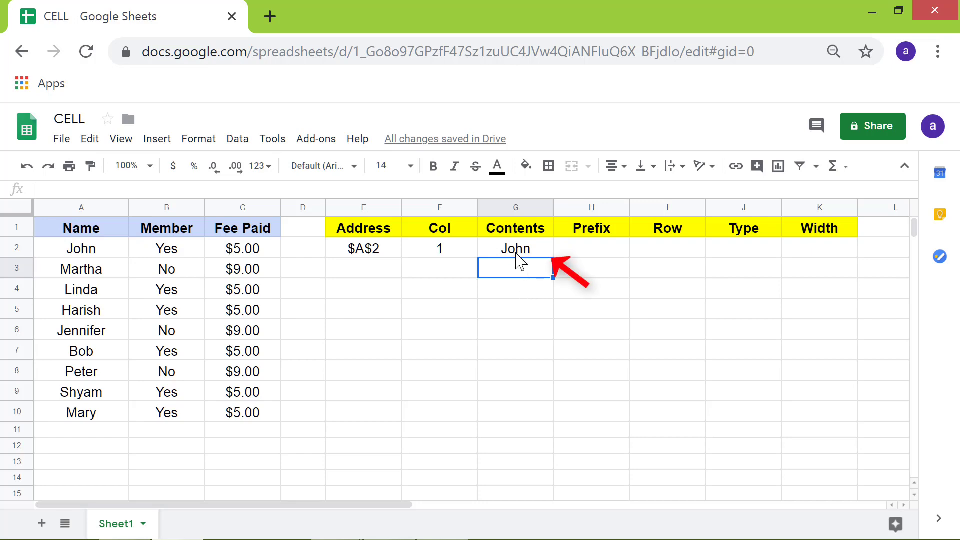
- Replace the G1 reference in G2's formula with the text "contents"
left_click(517, 250)
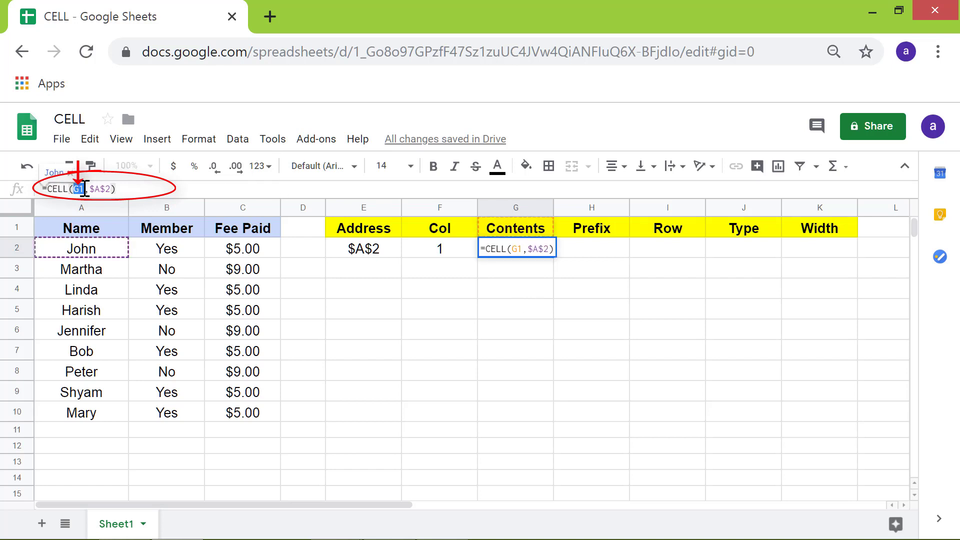
type("\"")
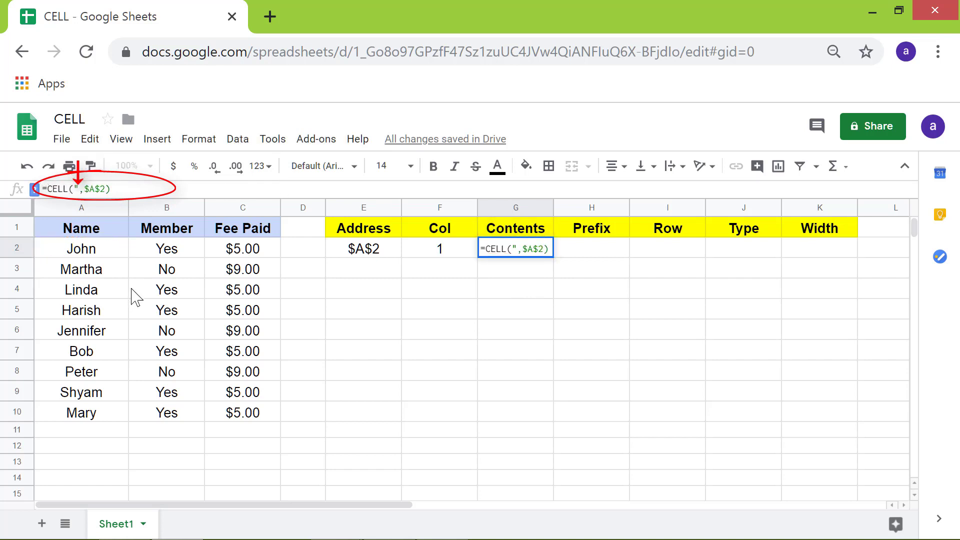
type("contents")
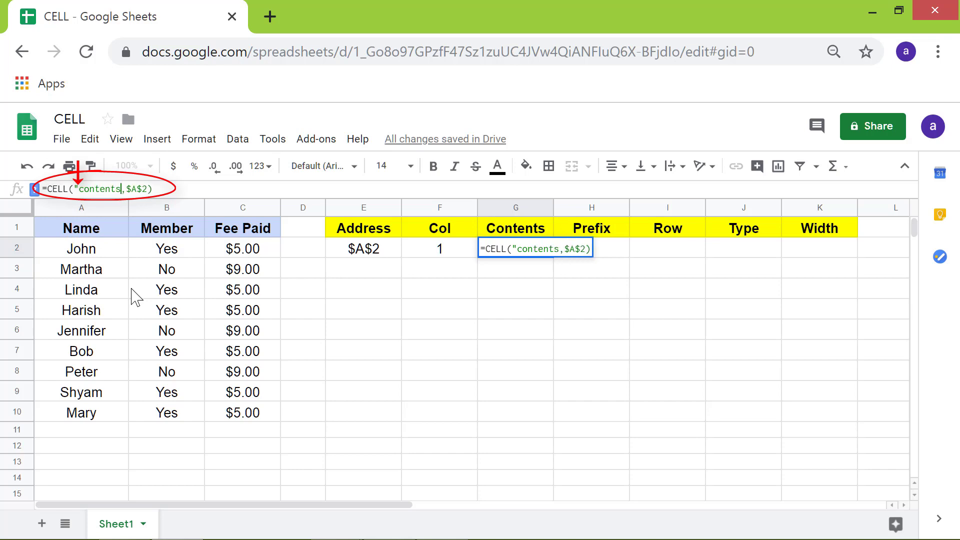
type("\"")
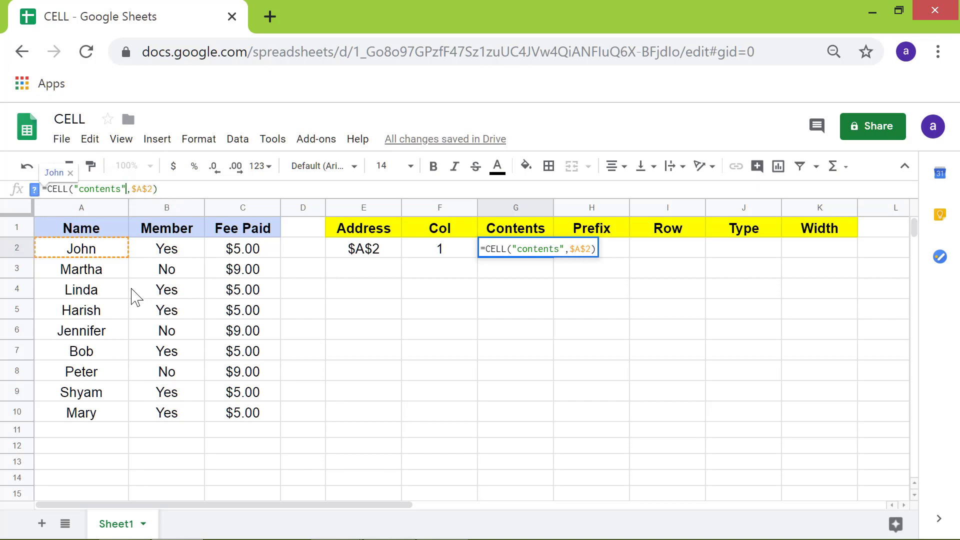
- Swap the "contents" text in G2 back to the G1 header, giving =CELL(G1,$A$2)
key("Return")
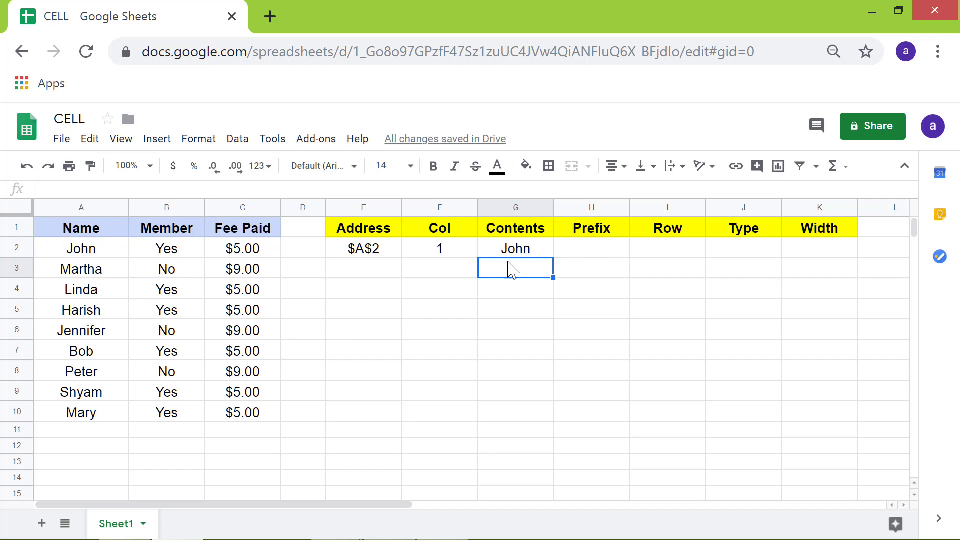
left_click(516, 253)
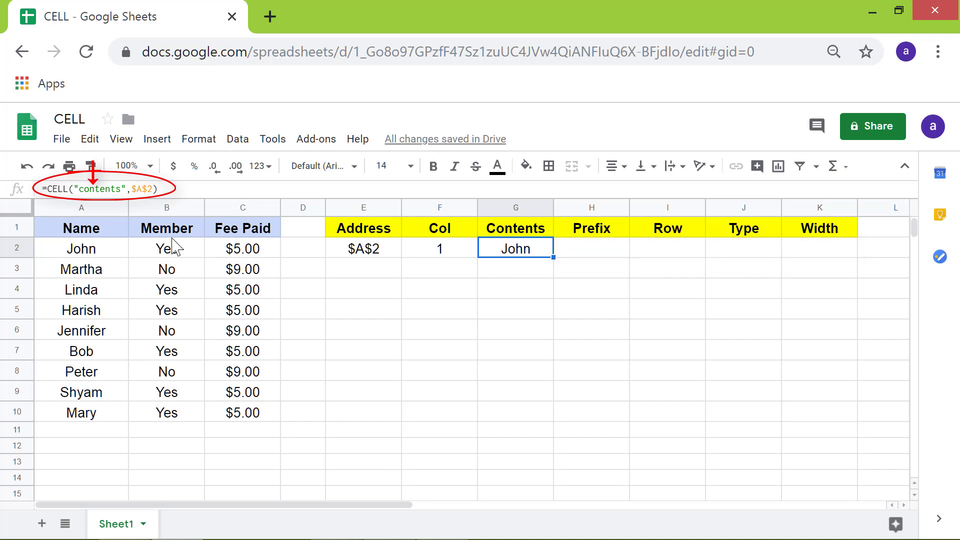
left_click_drag(74, 189, 127, 188)
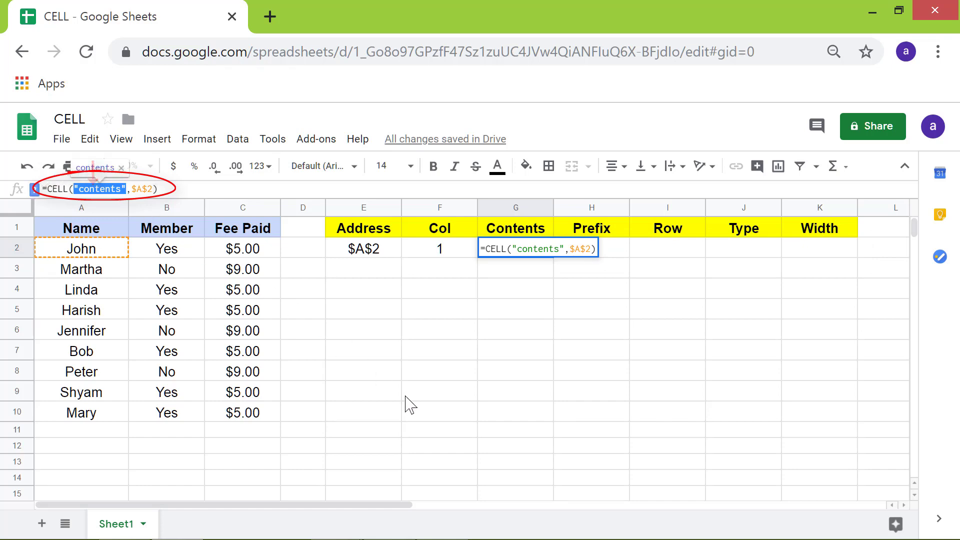
key("BackSpace")
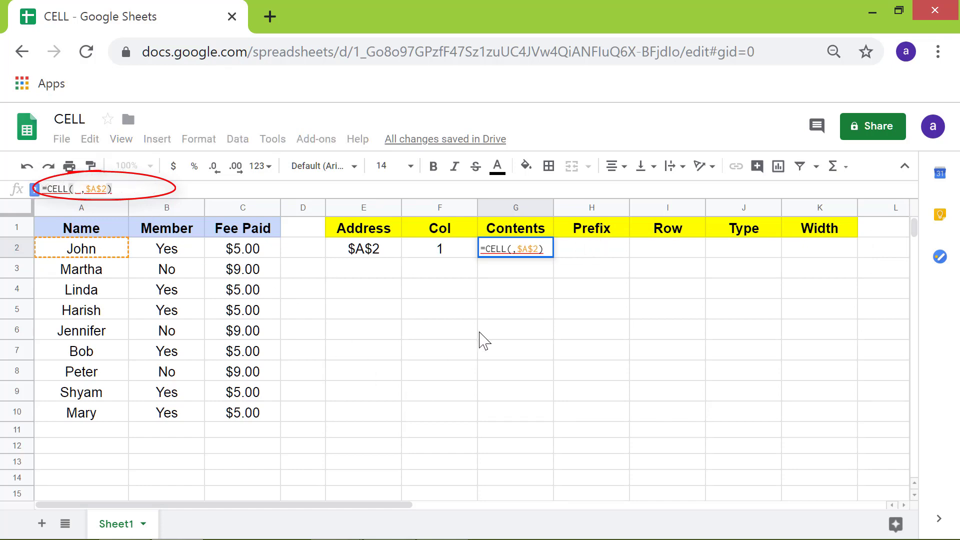
left_click(514, 231)
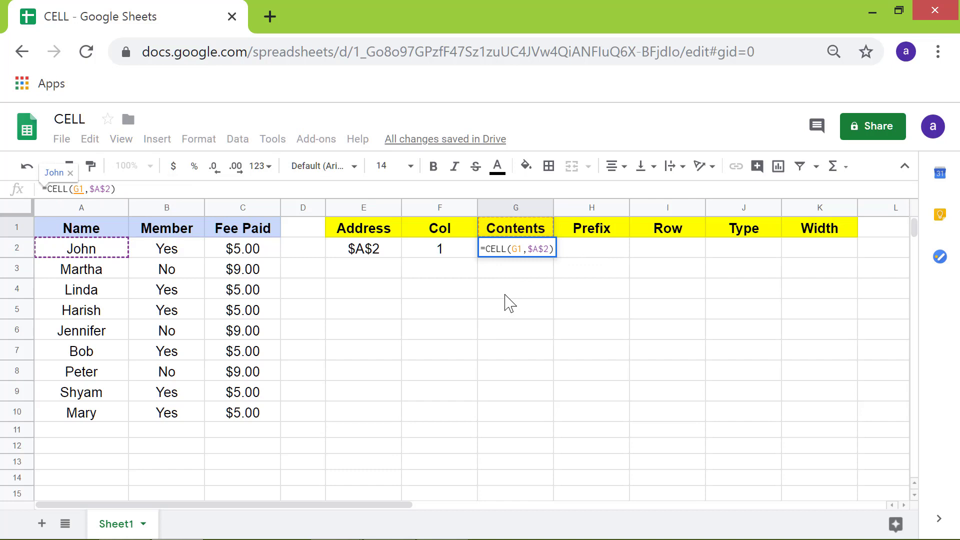
key("Return")
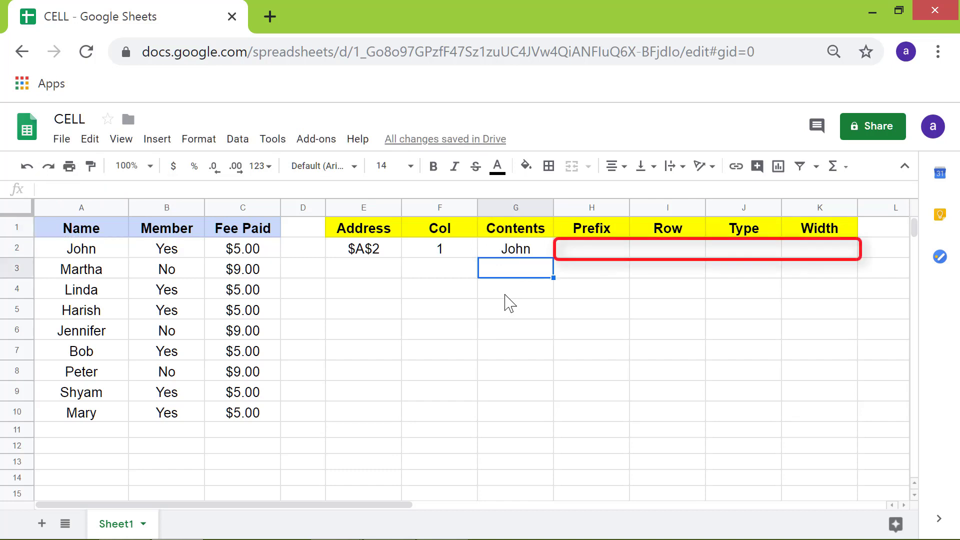
- Fill G2's formula across H2:K2, showing Prefix ^, Row 2, Type l, Width 17
left_click(506, 251)
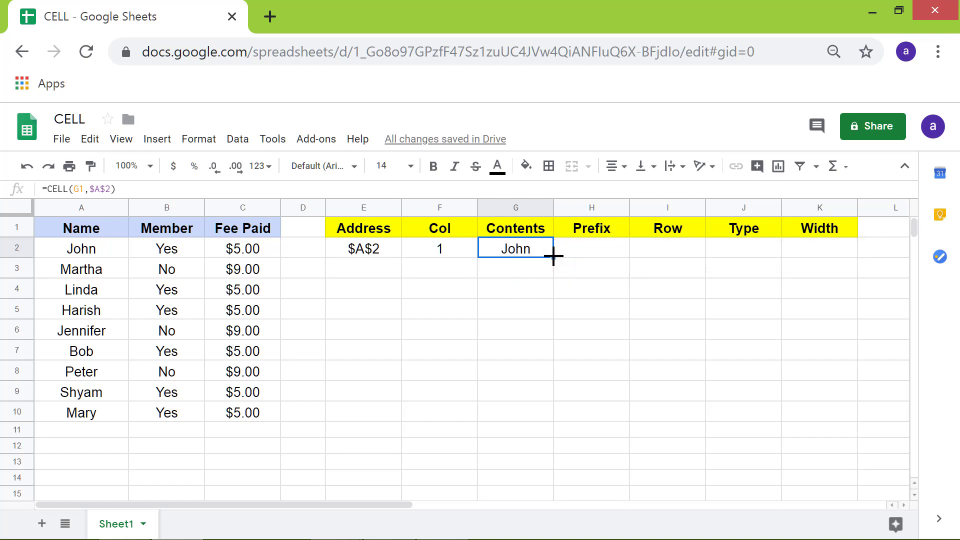
left_click_drag(554, 257, 796, 258)
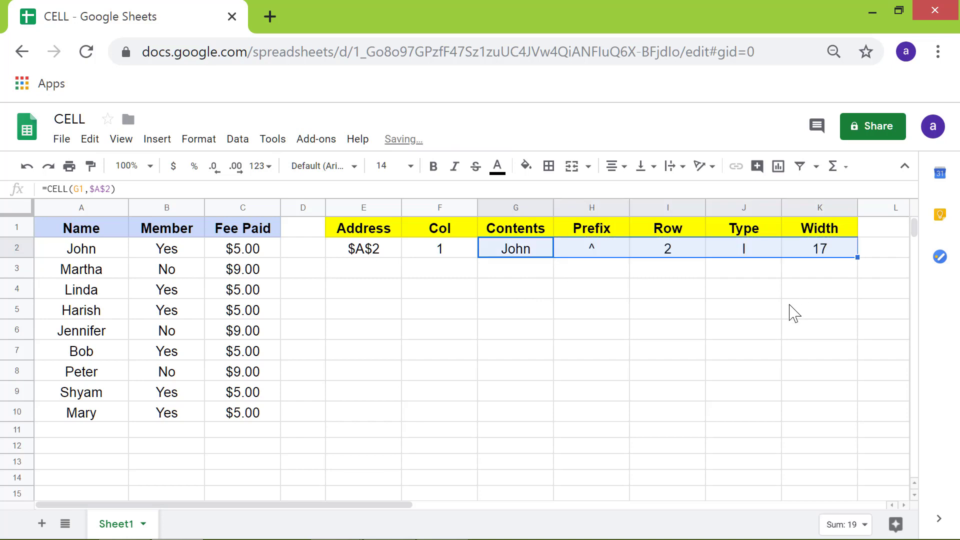
left_click(774, 289)
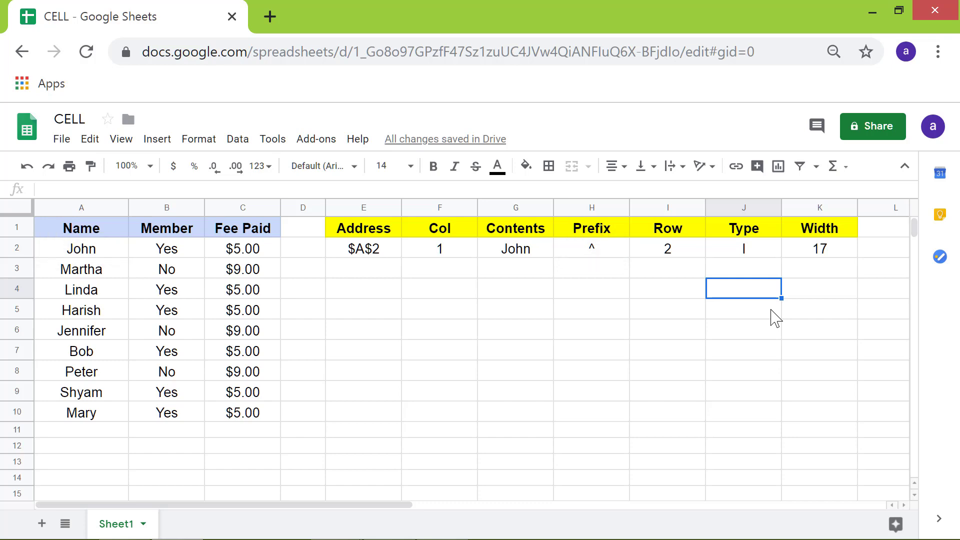
- Left-align John in cell A2
key("Left")
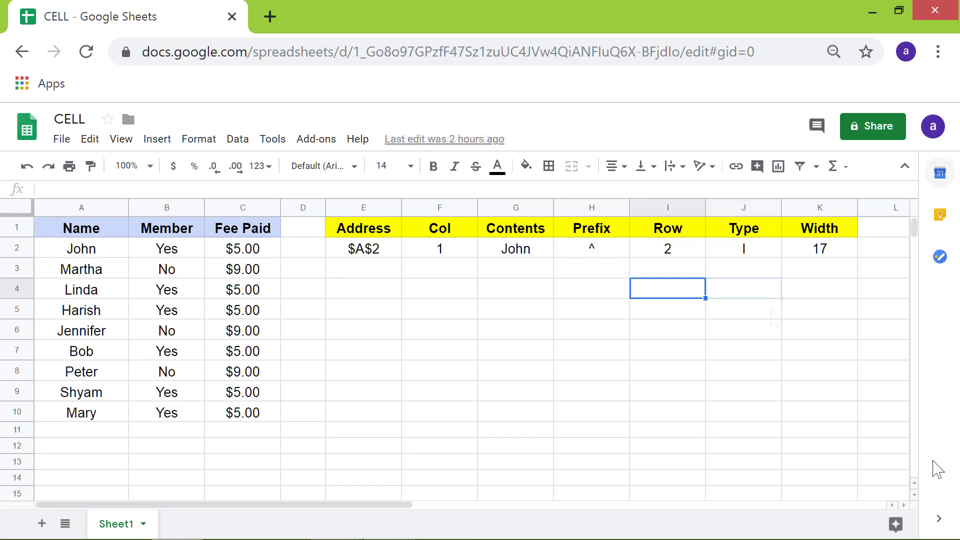
left_click(91, 251)
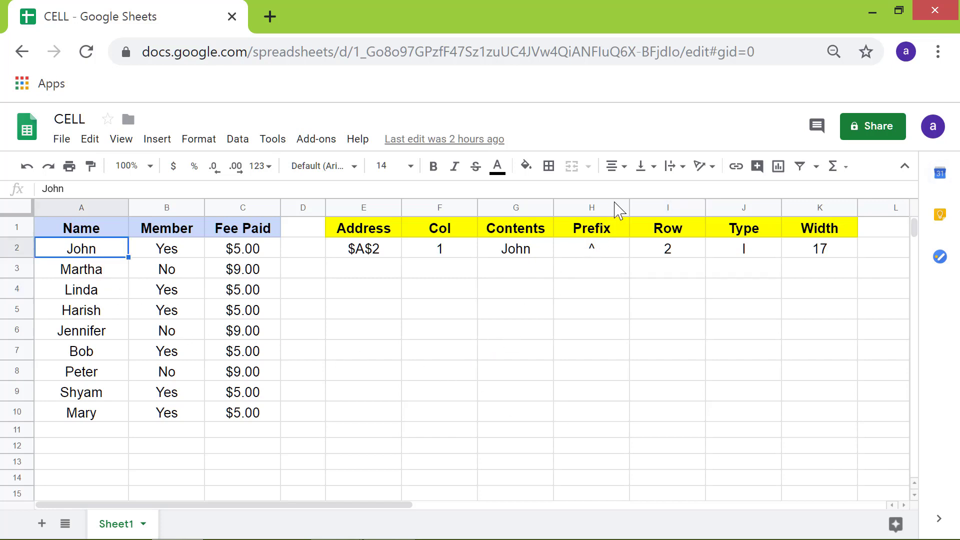
left_click(621, 168)
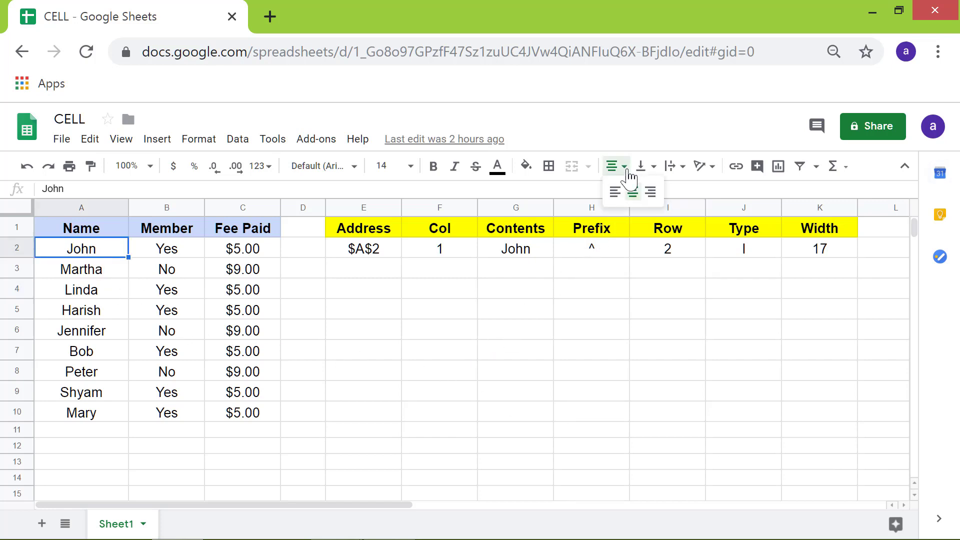
left_click(614, 191)
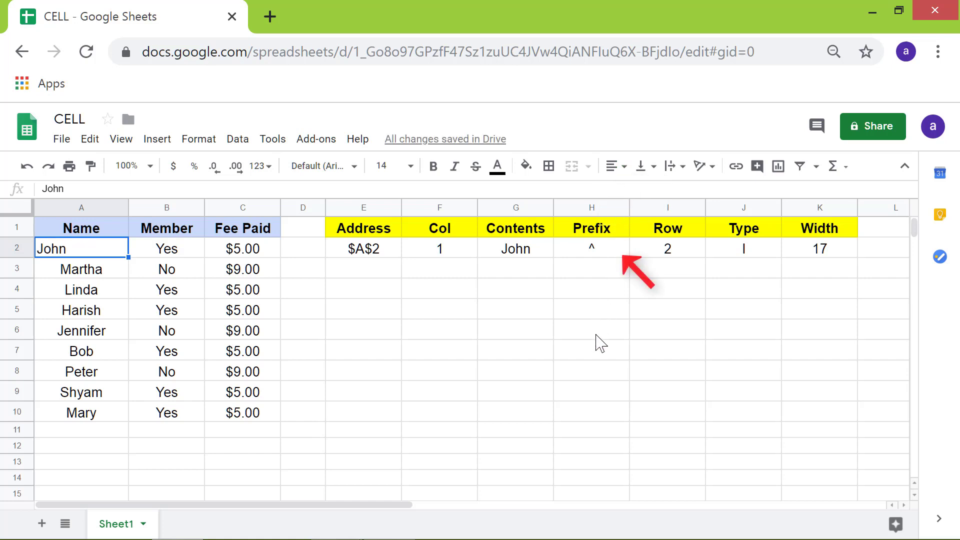
- Recopy G2's formula into H2 so Prefix shows an apostrophe
left_click(524, 254)
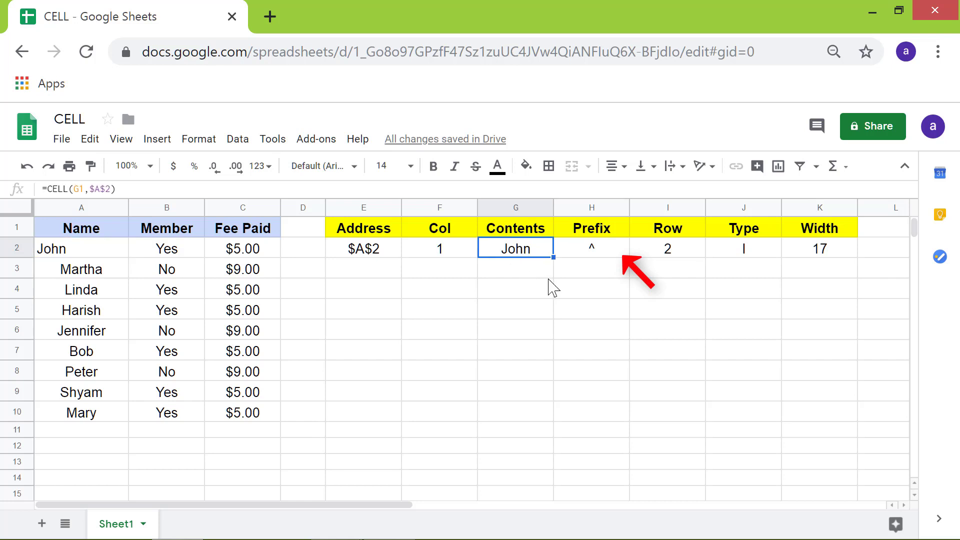
left_click_drag(556, 258, 609, 275)
left_click(609, 275)
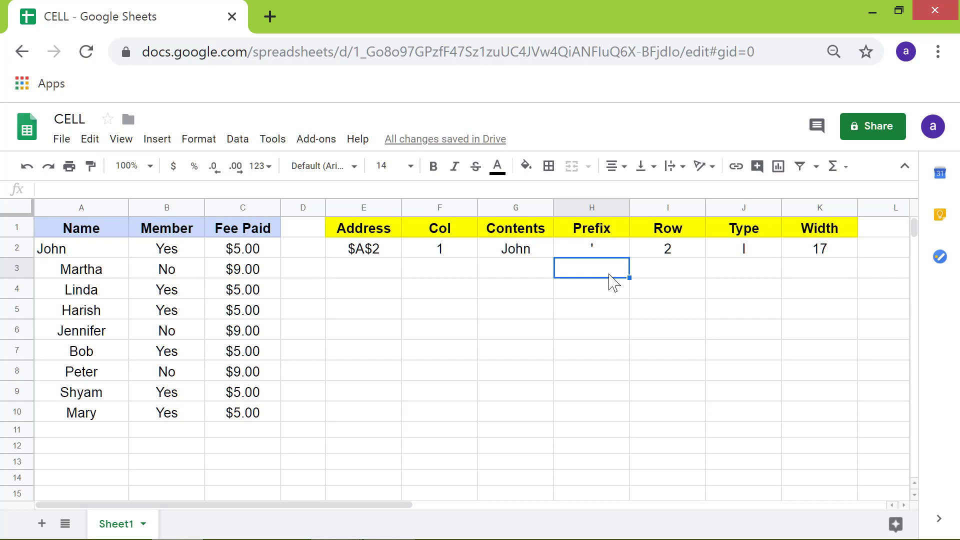
- Right-align John in cell A2
left_click(80, 249)
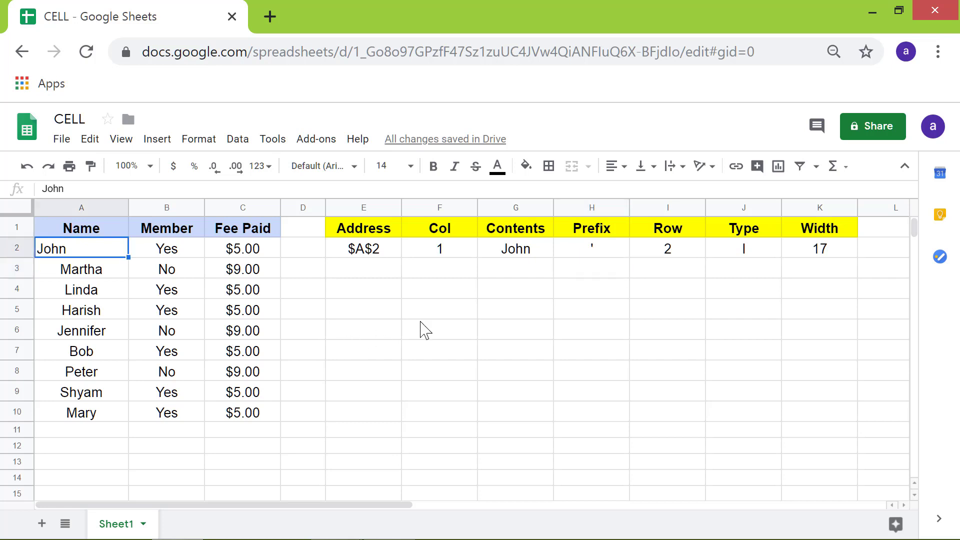
left_click(626, 169)
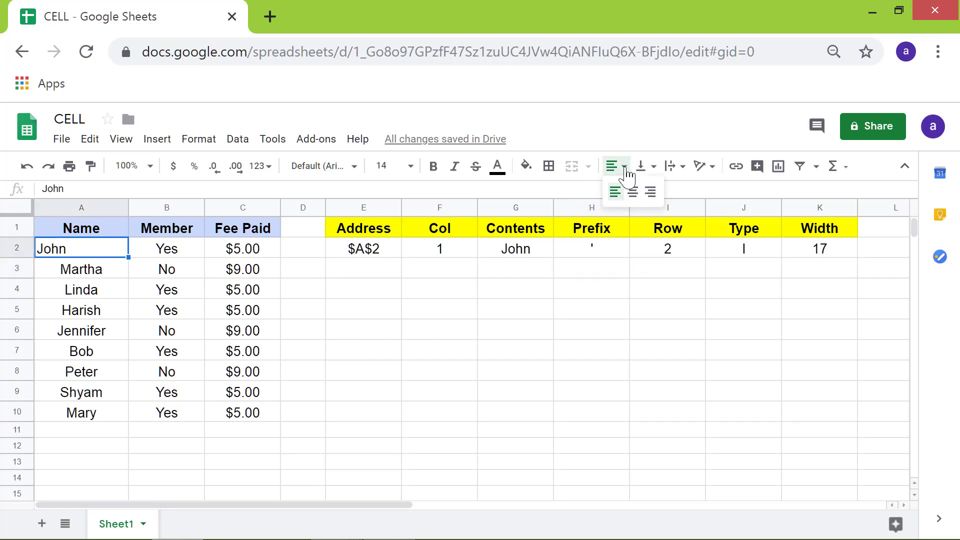
left_click(651, 193)
- Recopy G2's formula into H2 so Prefix shows a double quote
key("Right")
key("Right")
key("Right")
key("Right")
key("Right")
key("Right")
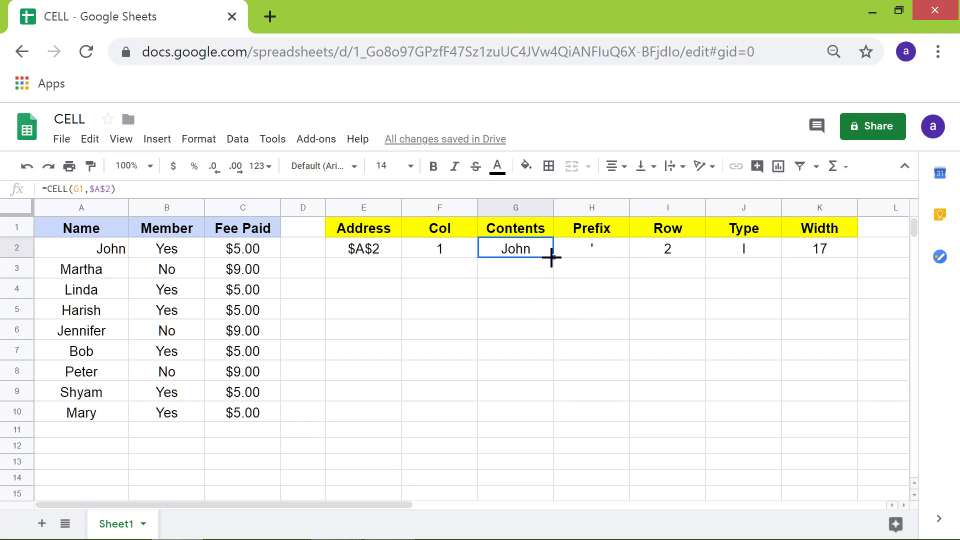
mouse_move(554, 258)
left_mouse_down()
mouse_move(604, 257)
mouse_move(605, 295)
left_mouse_up()
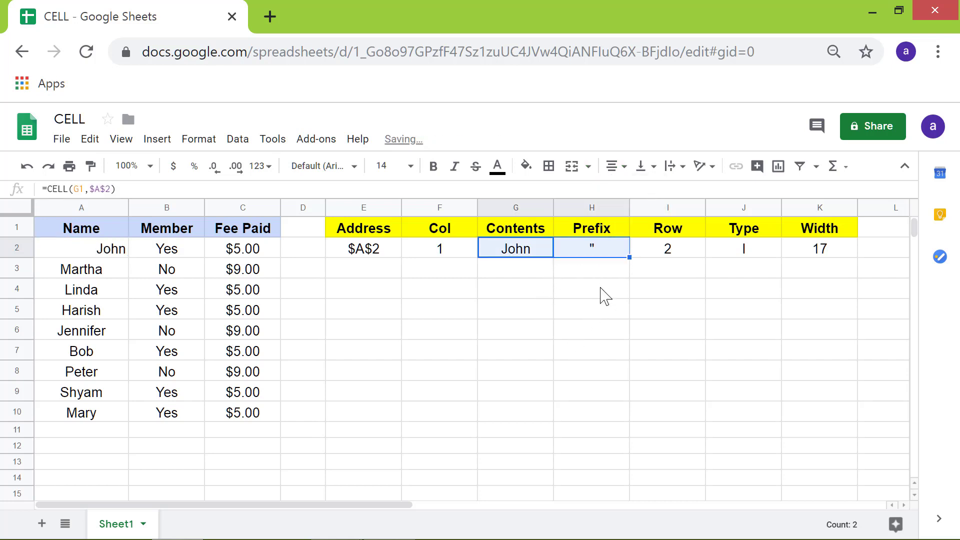
left_click(605, 295)
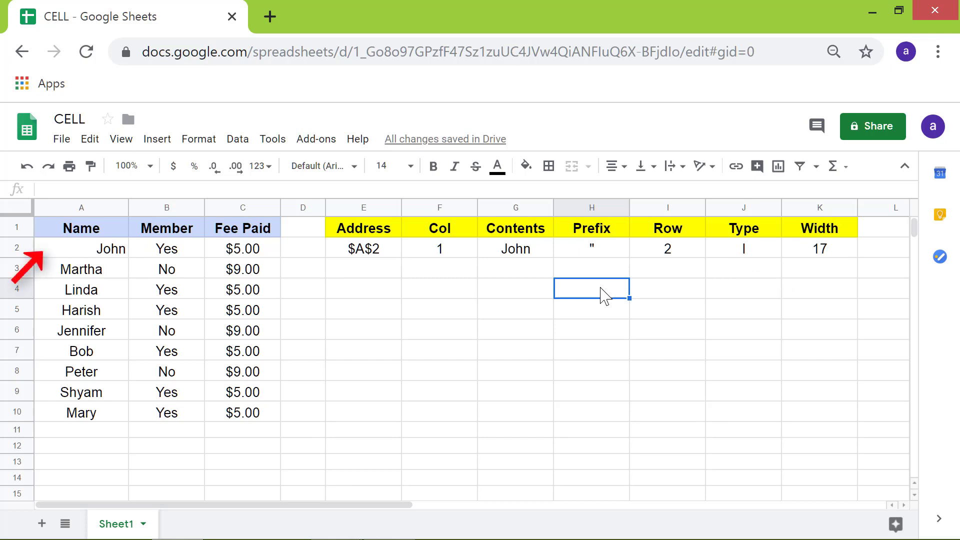
- Replace John in A2 with 100, making Contents 100 and Type v
left_click(109, 252)
double_click(122, 253)
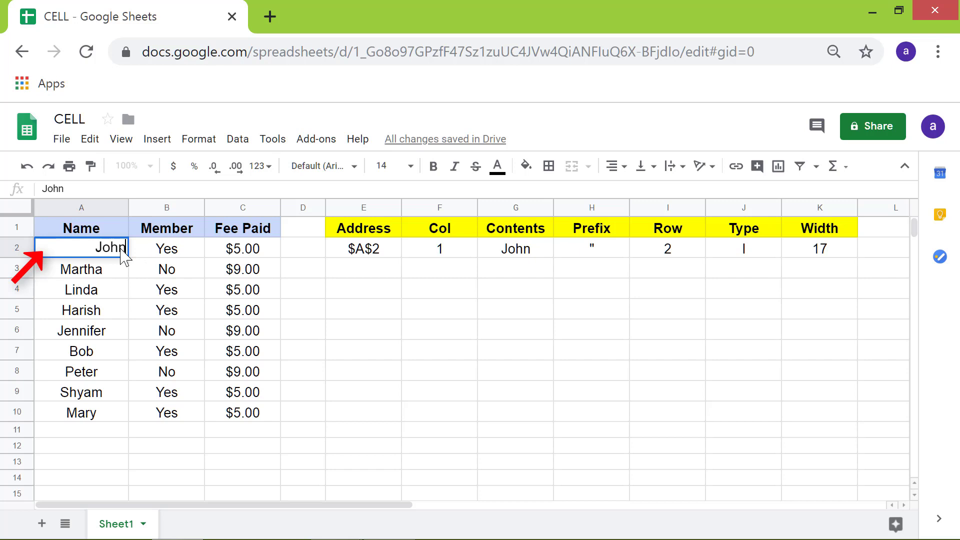
key("ctrl+a")
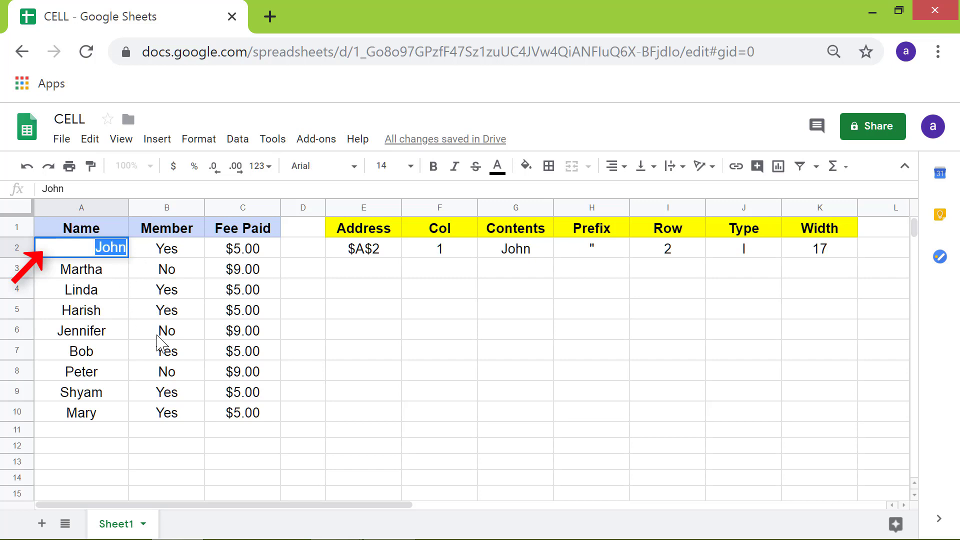
type("100")
key("Return")
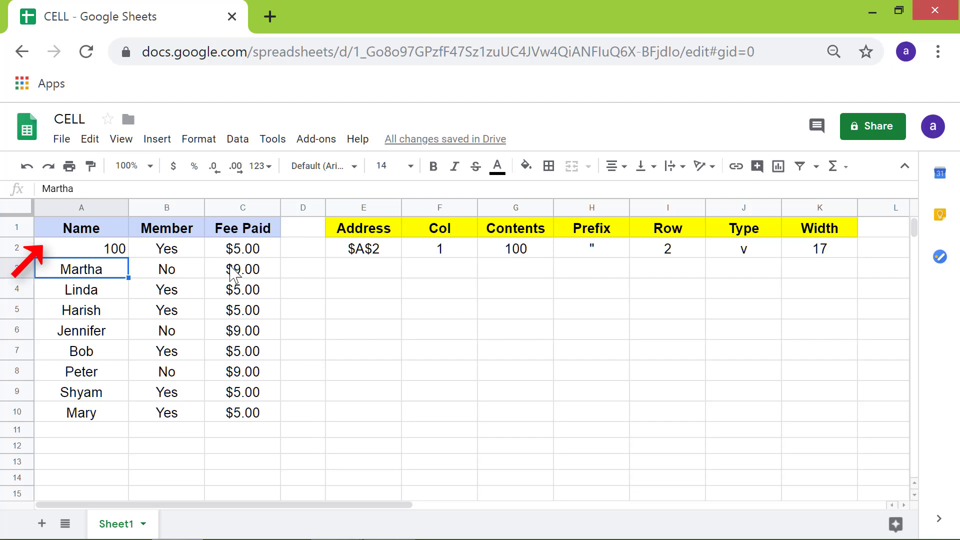
- Clear the value 100 from cell A2 so Contents goes blank and Type shows b
left_click(121, 248)
key("Delete")
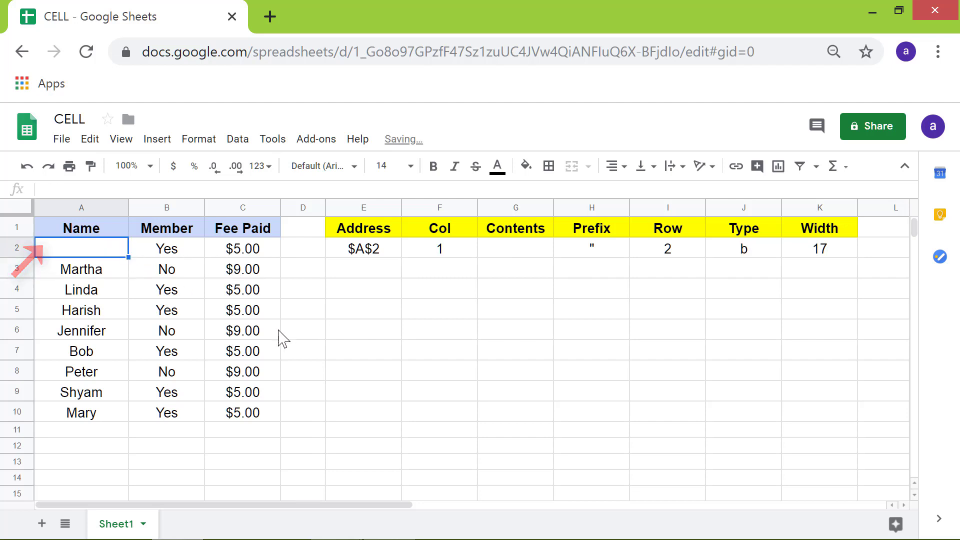